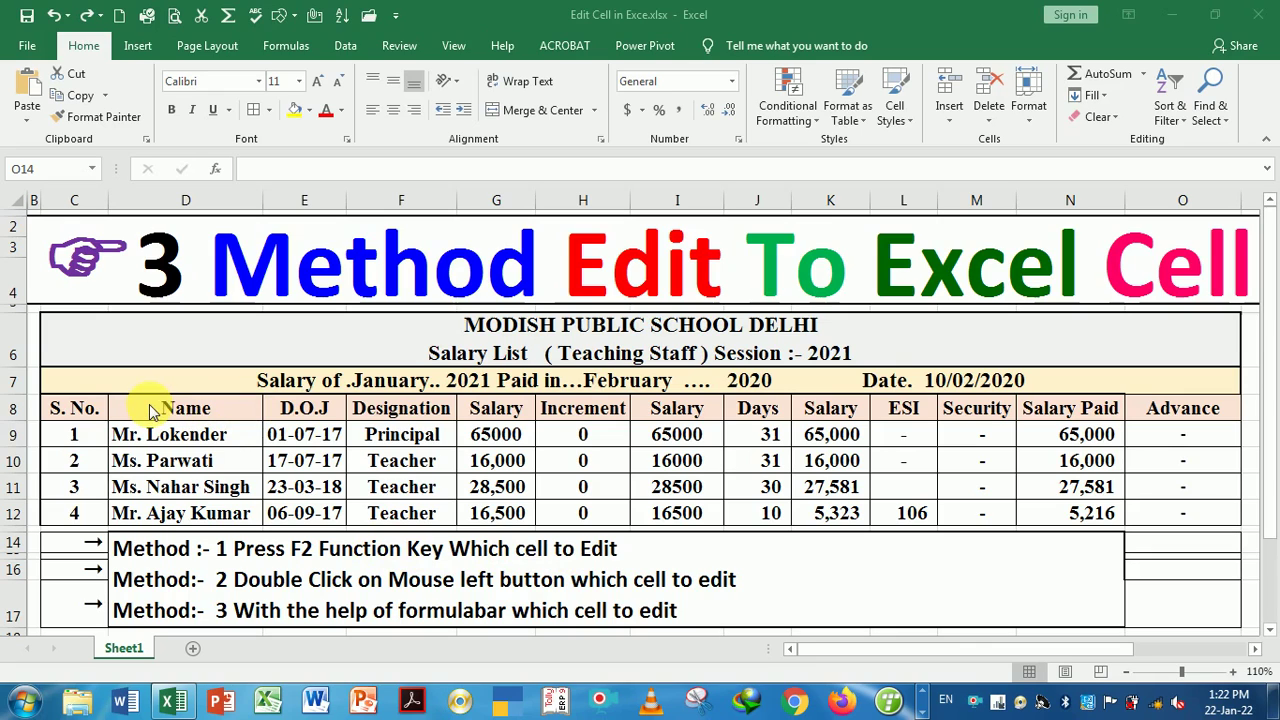
Step: Select the Name header in D8 and undo the accidental overwrite to restore 'Name'
{"action": "left_click", "coordinate": [219, 416]}
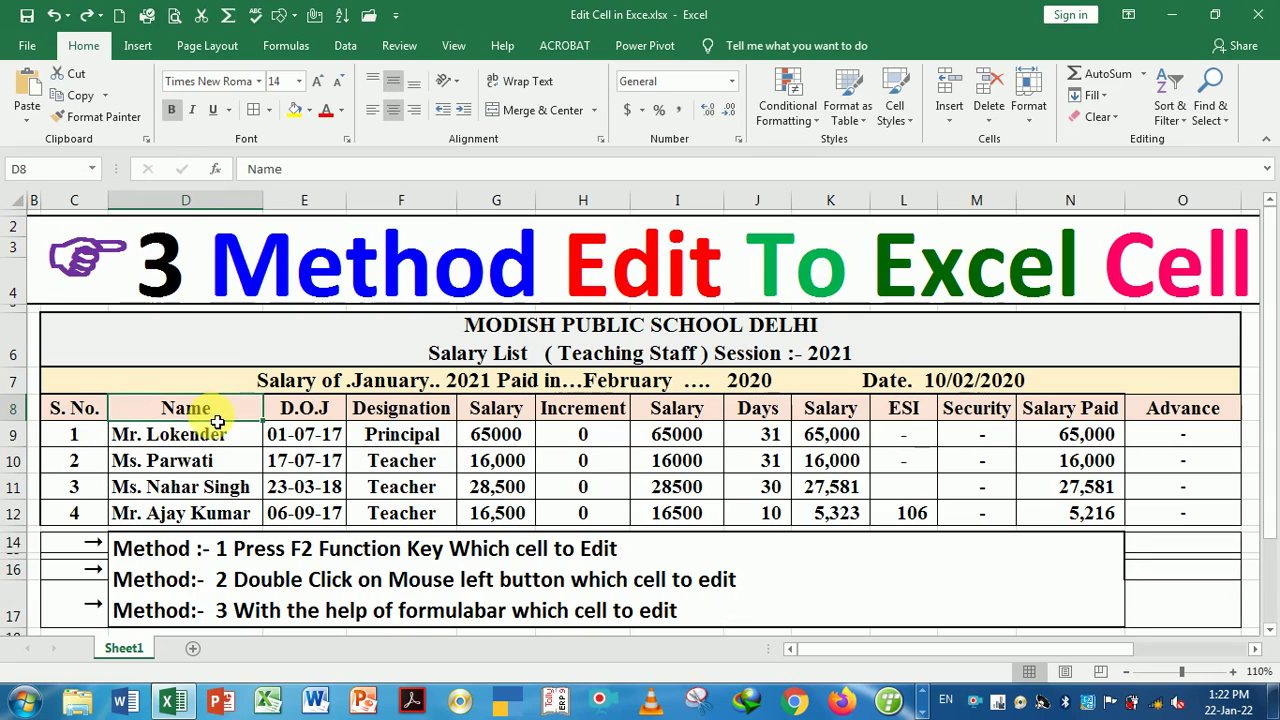
{"action": "type", "text": "Ta"}
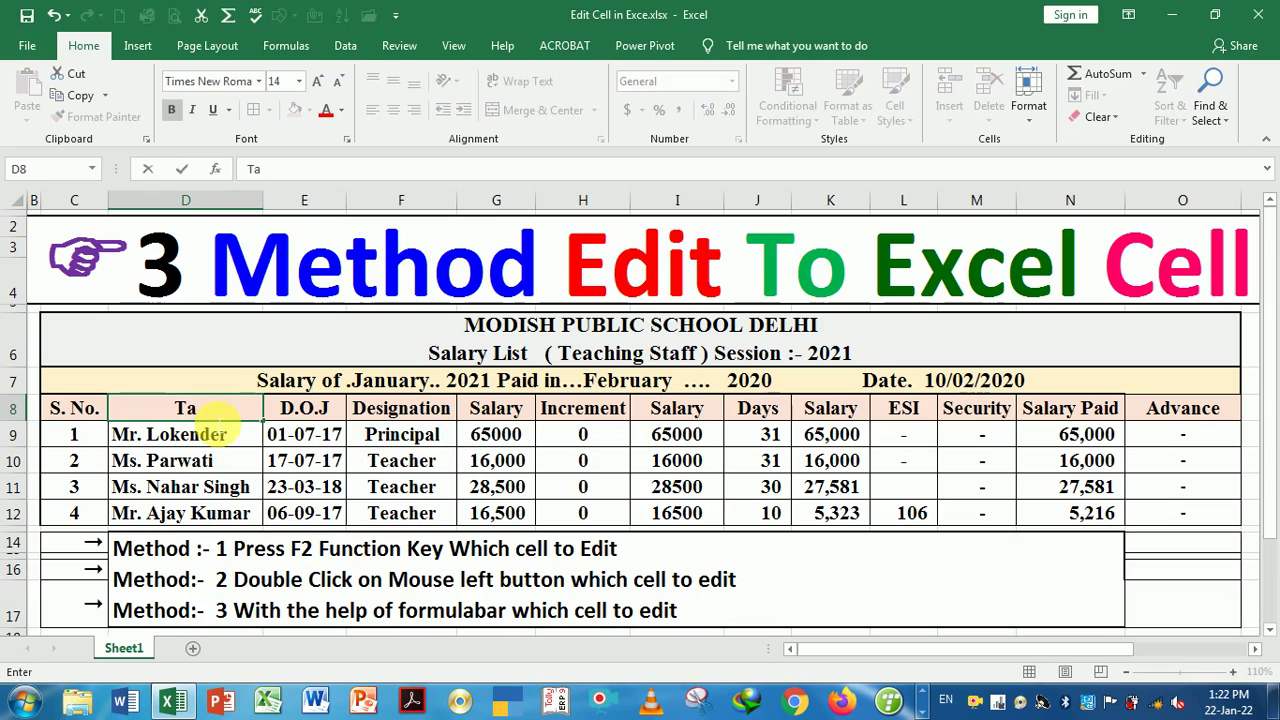
{"action": "key", "text": "BackSpace"}
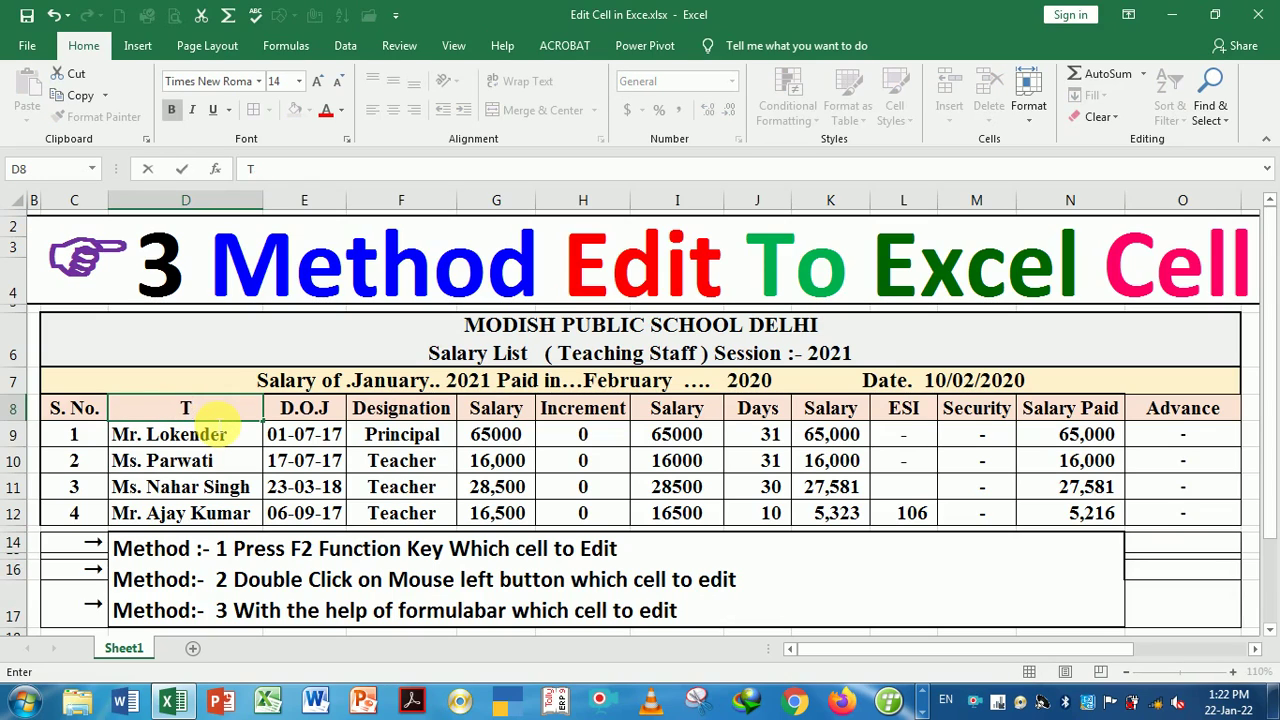
{"action": "key", "text": "BackSpace"}
{"action": "key", "text": "Return"}
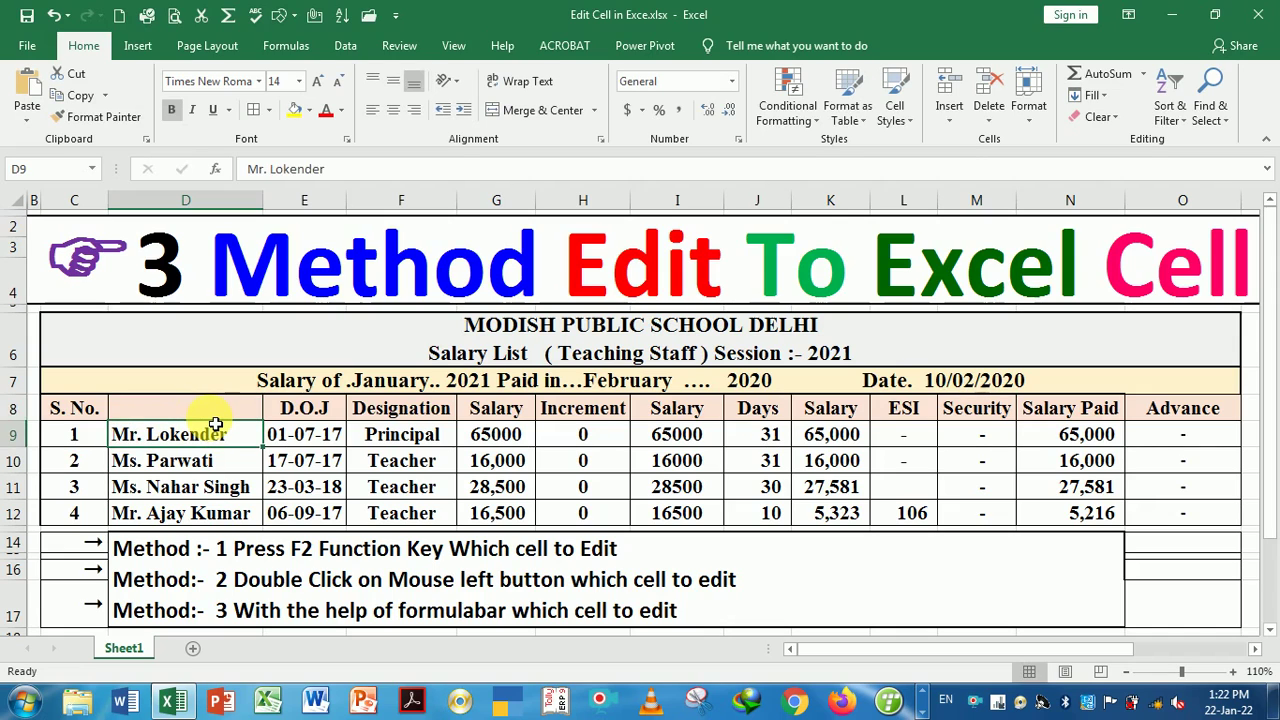
{"action": "key", "text": "ctrl+z"}
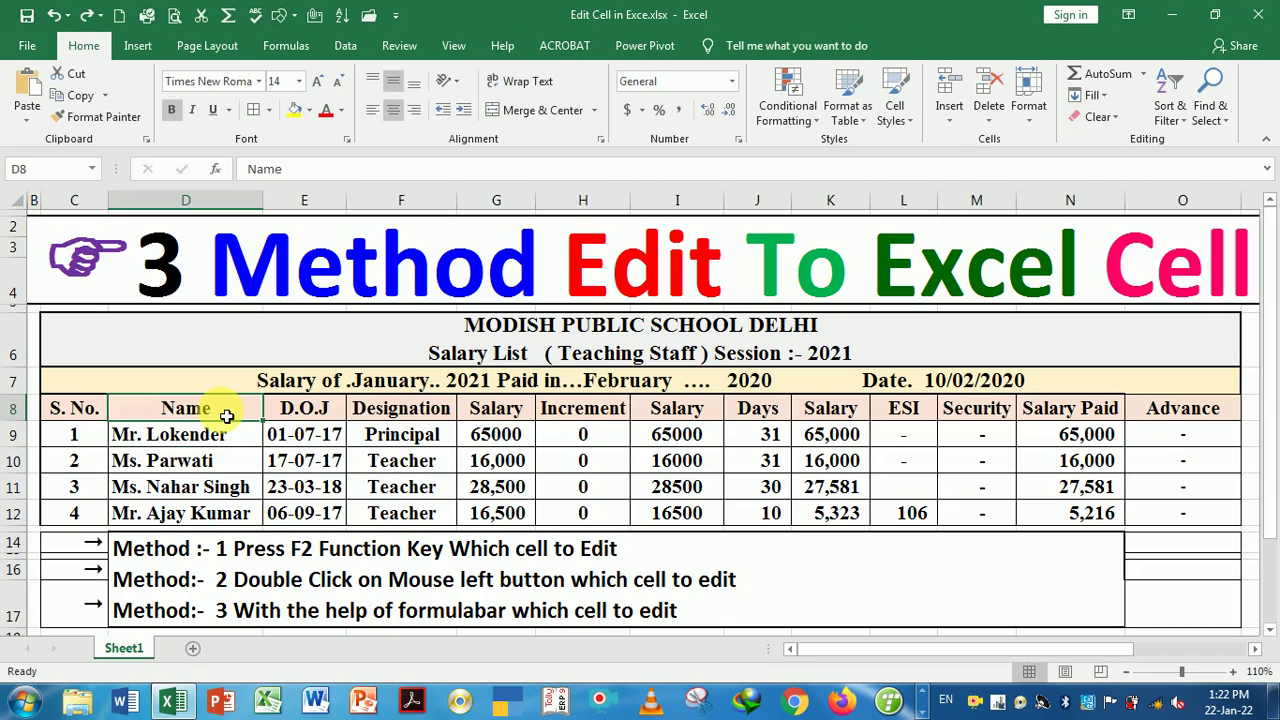
Step: Edit D8 in place to insert 'Teacher_' so the header reads Teacher_Name
{"action": "key", "text": "F2"}
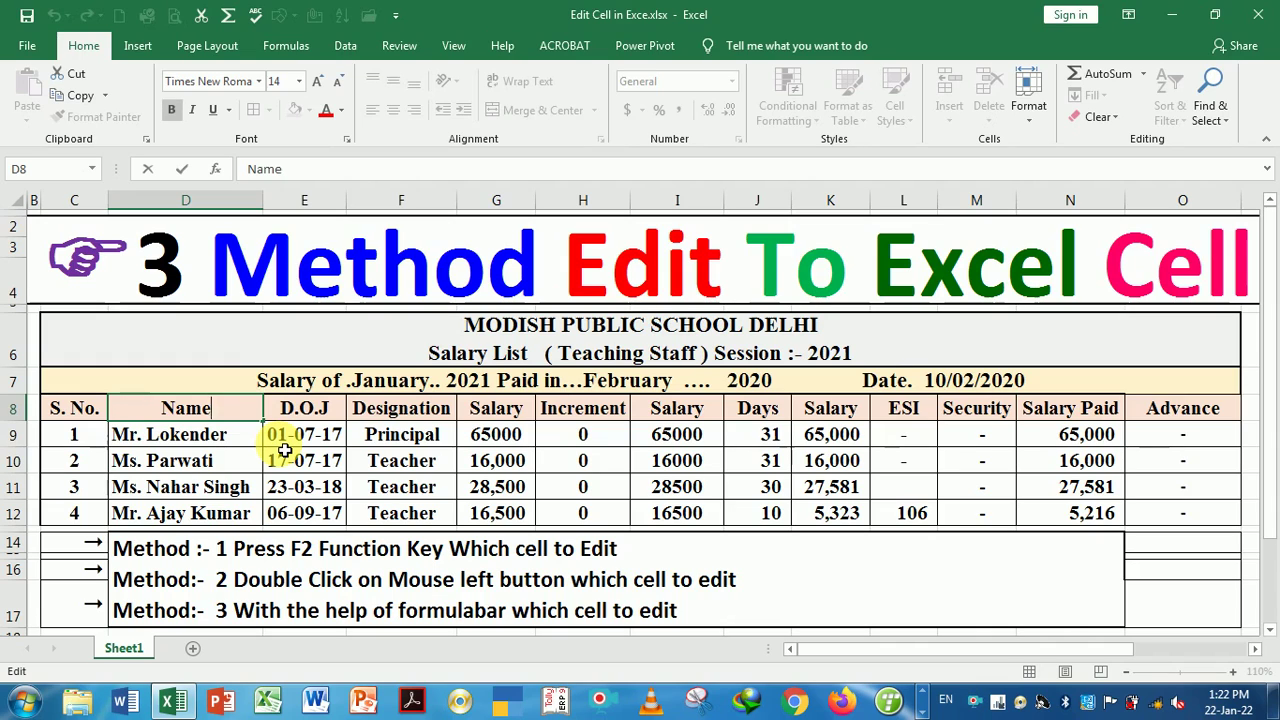
{"action": "key", "text": "Left"}
{"action": "key", "text": "Left"}
{"action": "key", "text": "Left"}
{"action": "key", "text": "Left"}
{"action": "type", "text": "Teac"}
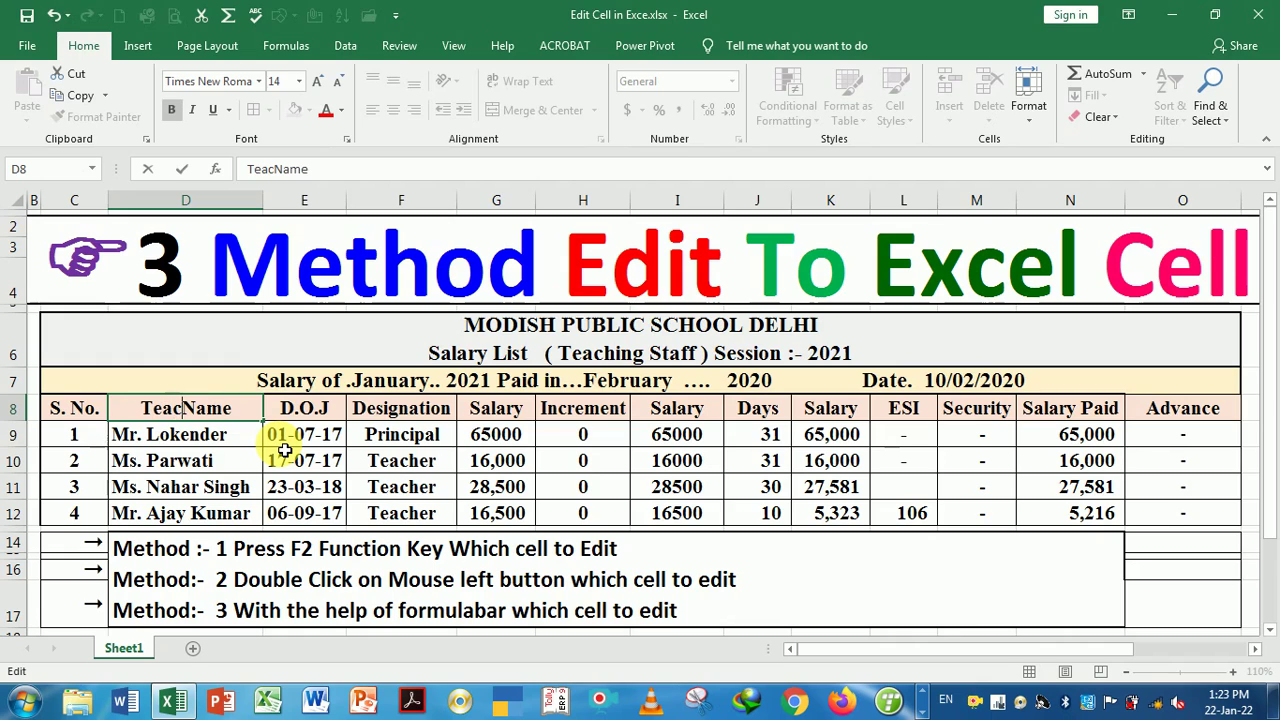
{"action": "type", "text": "her"}
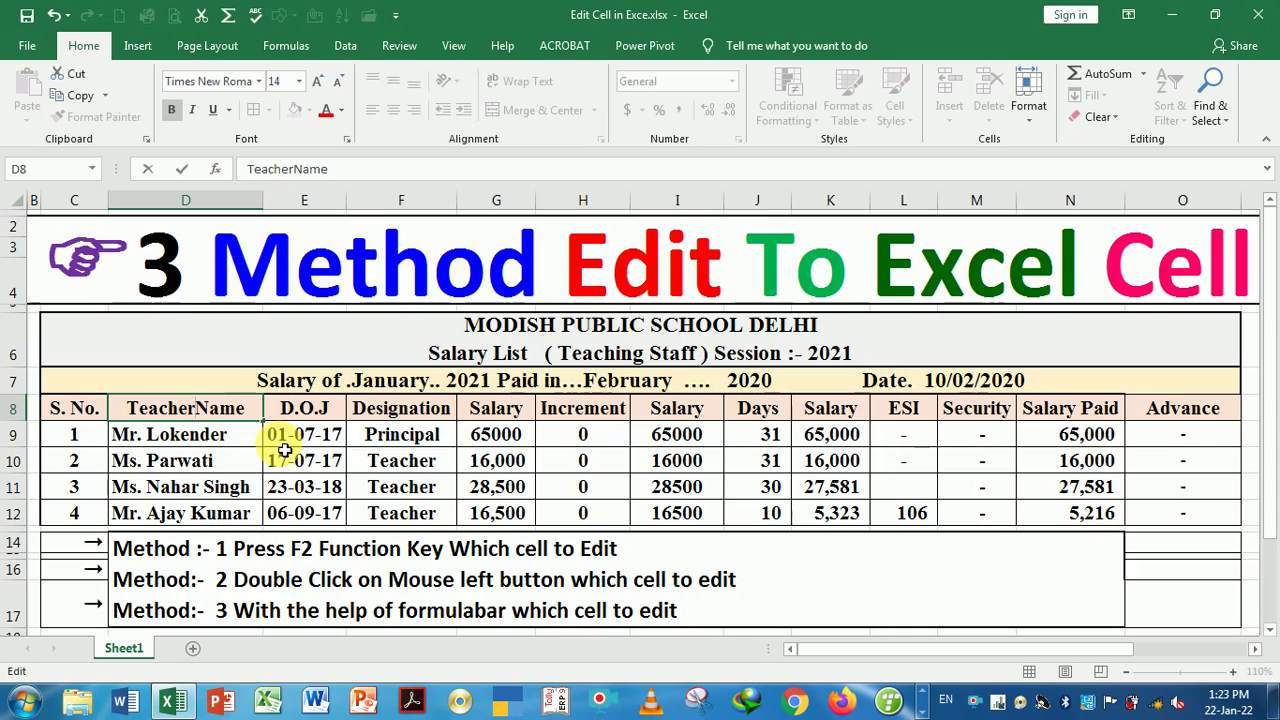
{"action": "type", "text": "_"}
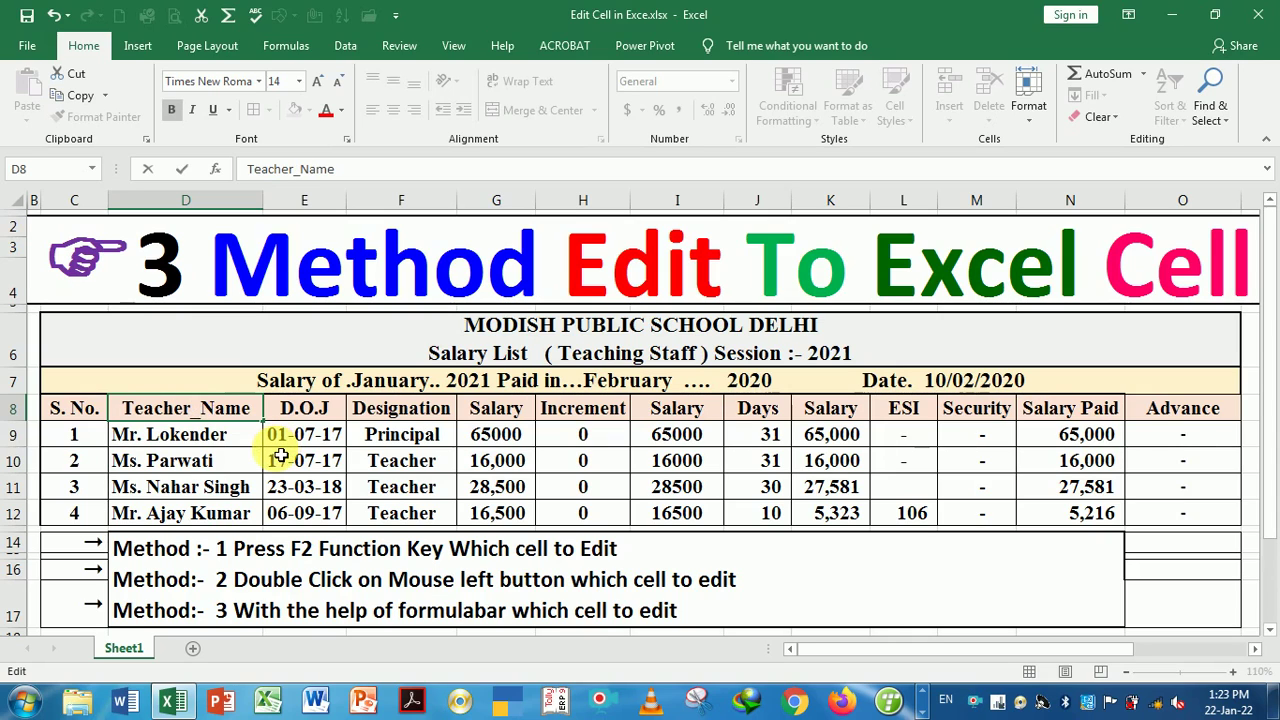
{"action": "left_click", "coordinate": [298, 434]}
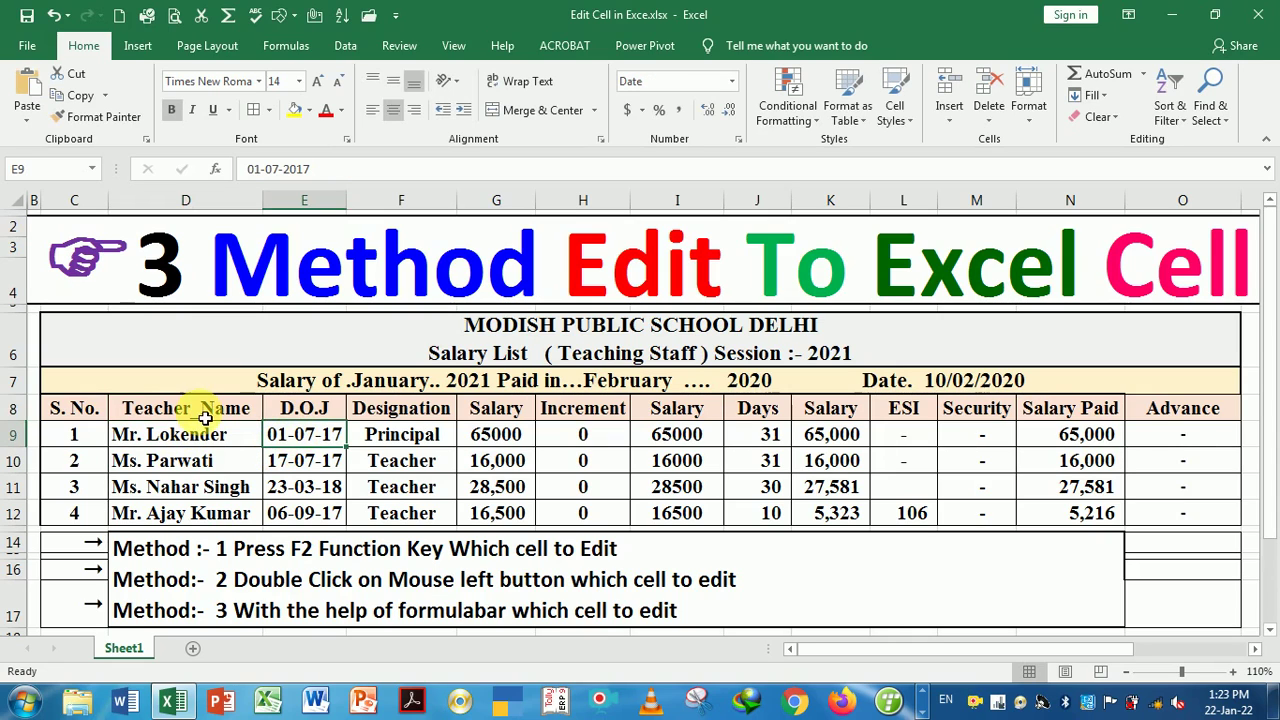
{"action": "left_click", "coordinate": [205, 416]}
{"action": "type", "text": "_"}
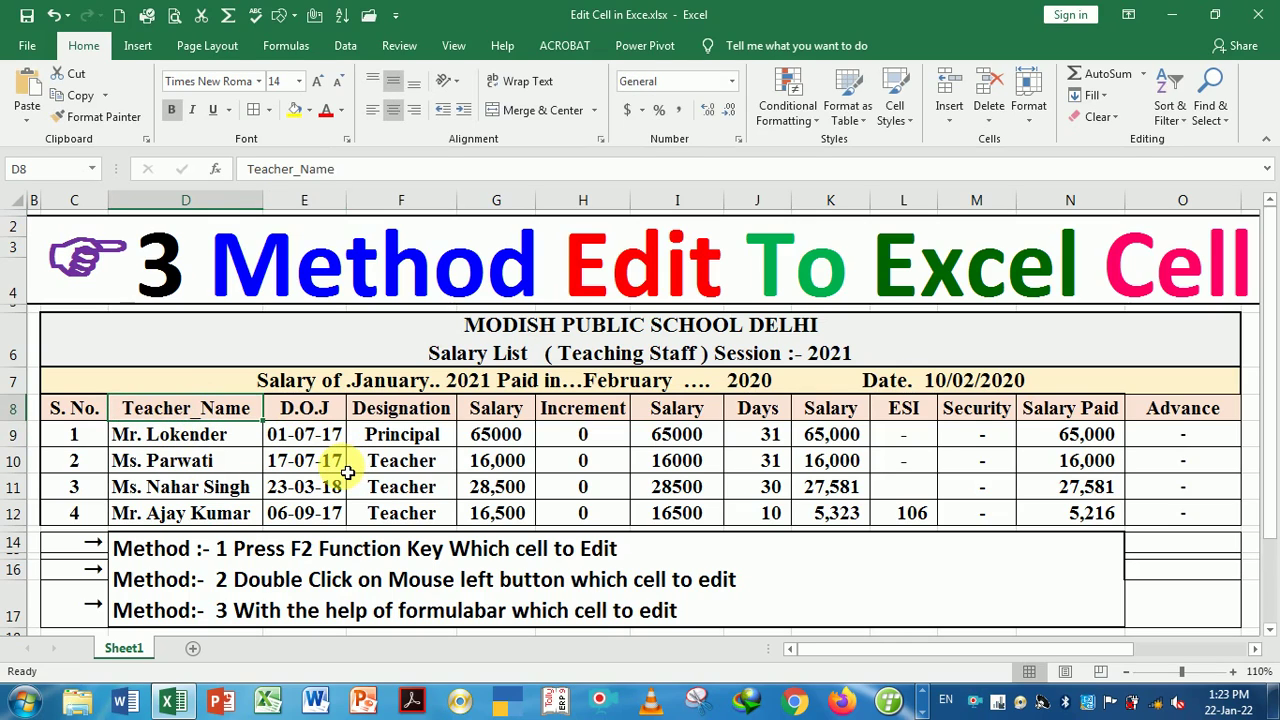
Step: Edit the principal's salary in G9 in place, changing 65000 to 65100
{"action": "left_click", "coordinate": [505, 441]}
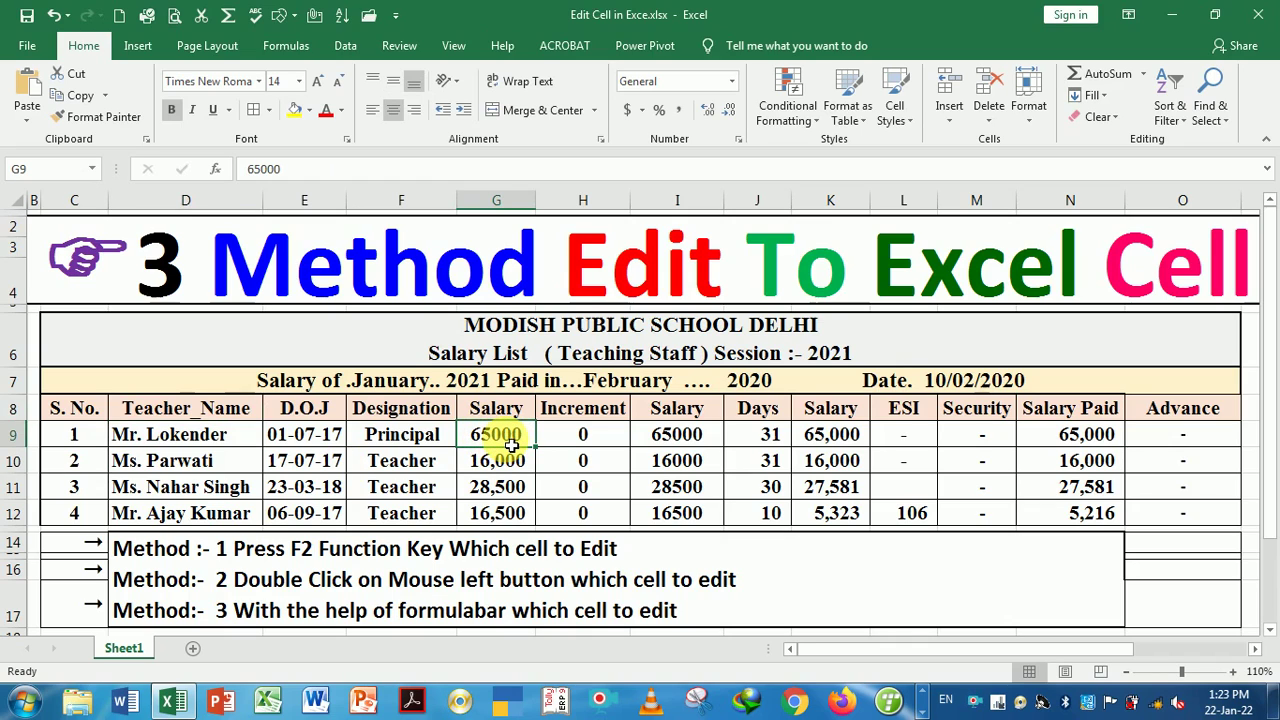
{"action": "key", "text": "F2"}
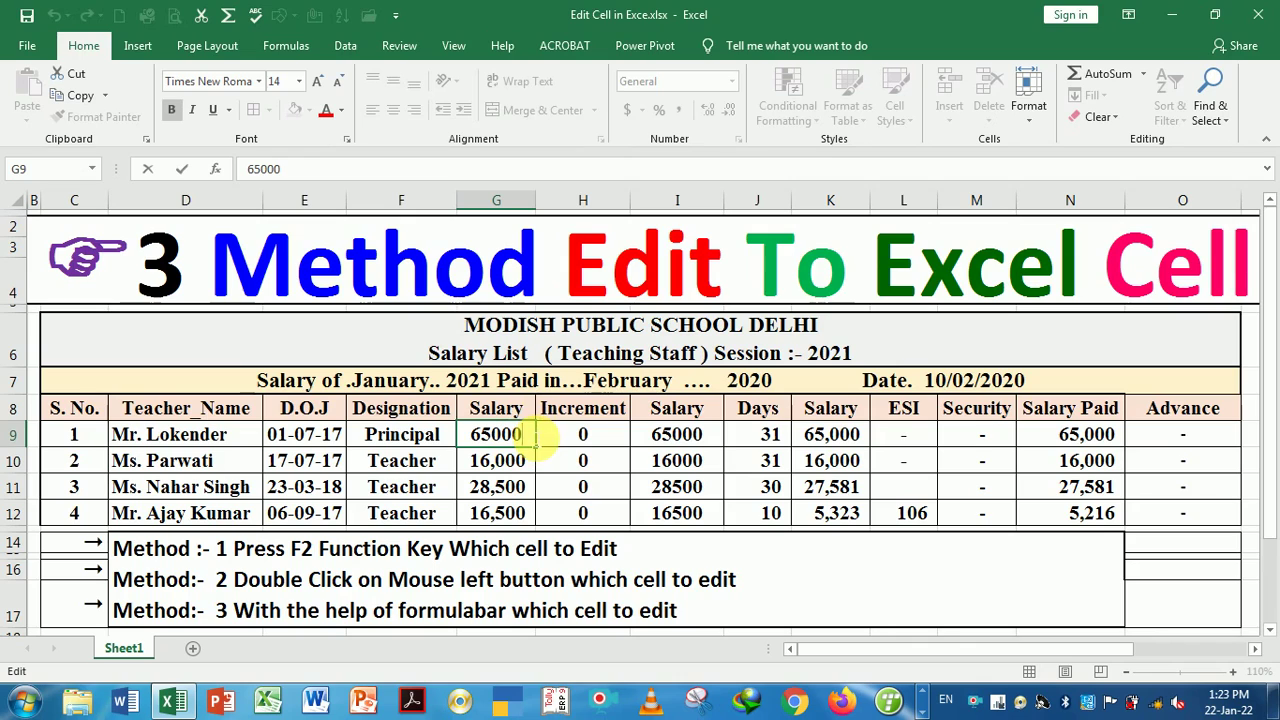
{"action": "key", "text": "BackSpace"}
{"action": "key", "text": "BackSpace"}
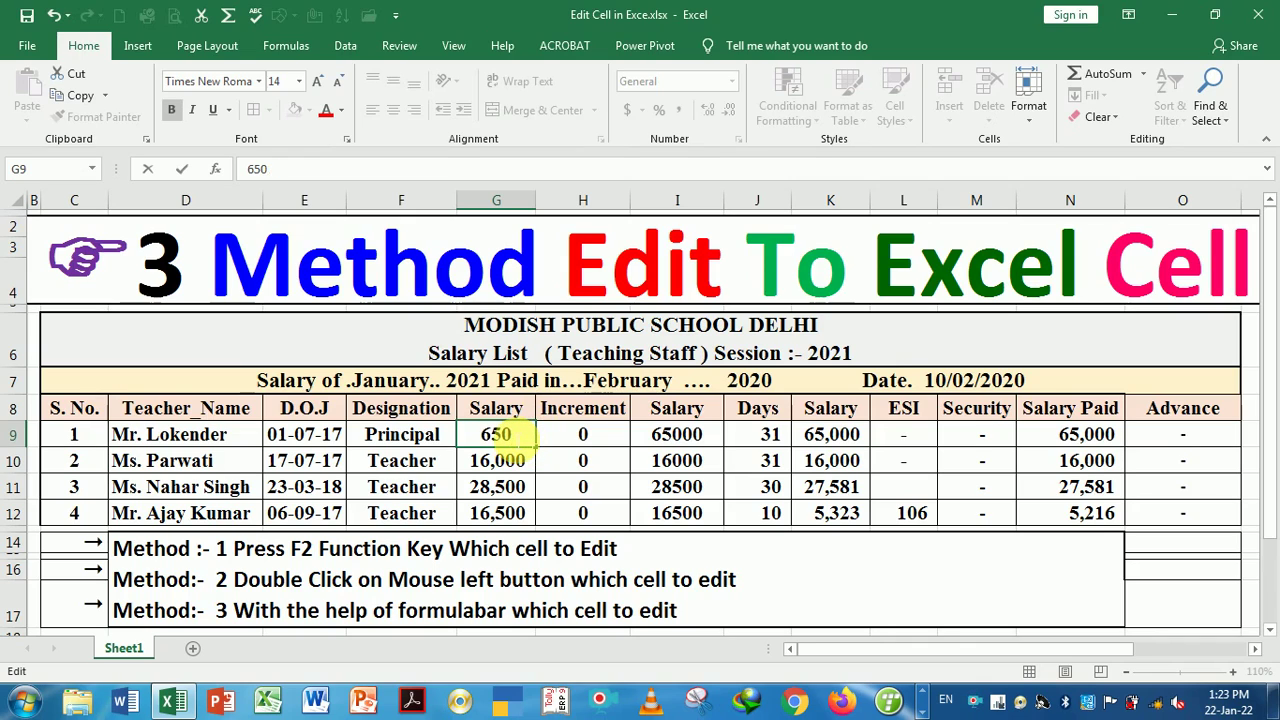
{"action": "key", "text": "BackSpace"}
{"action": "type", "text": "100"}
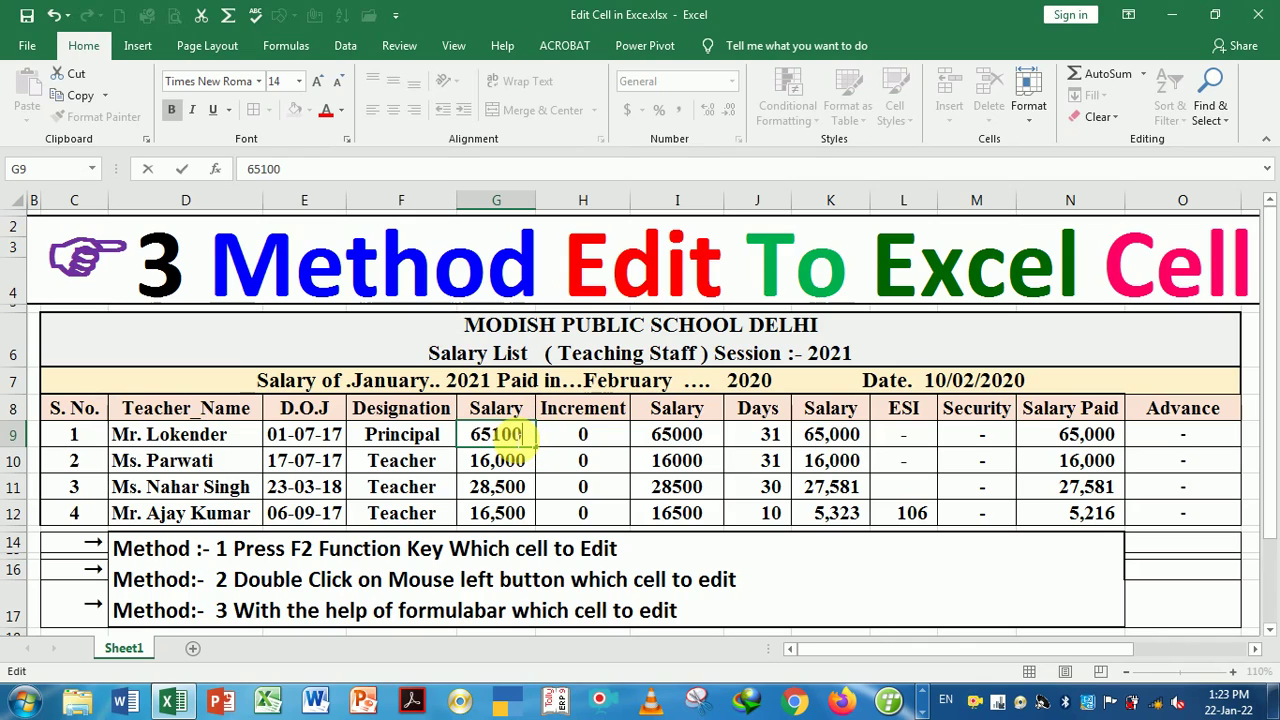
{"action": "key", "text": "Return"}
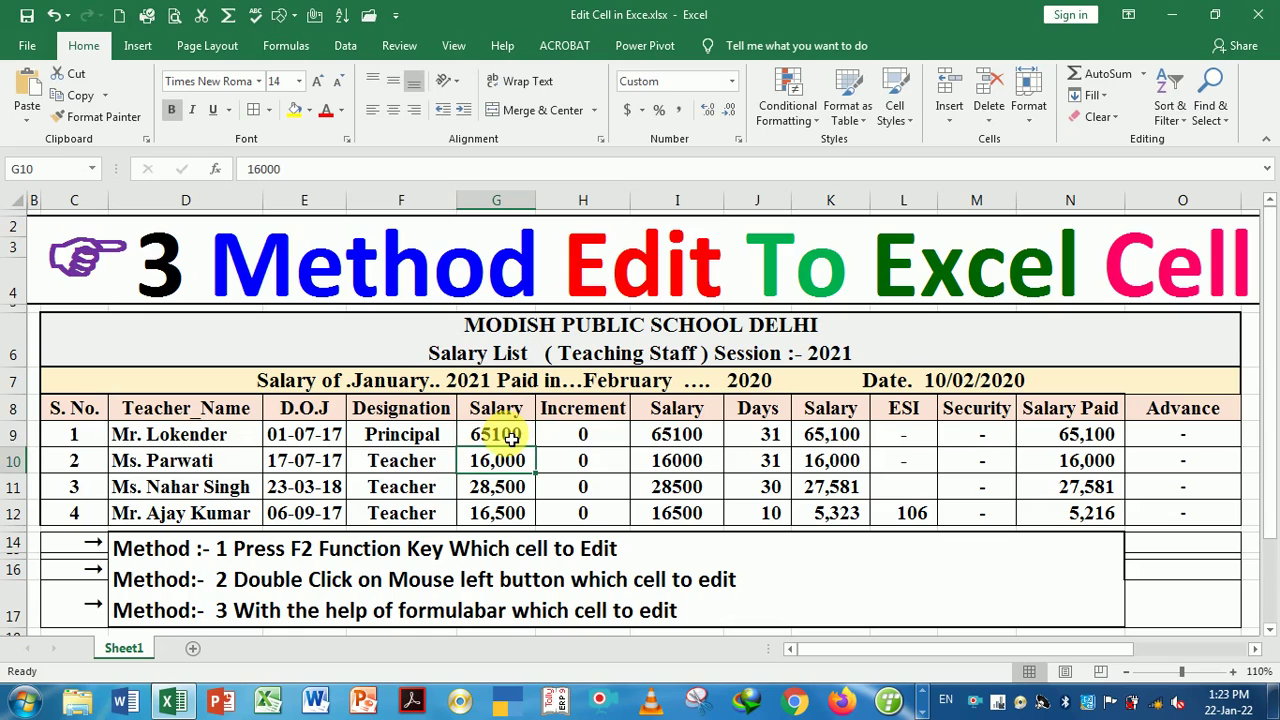
{"action": "left_click", "coordinate": [511, 438]}
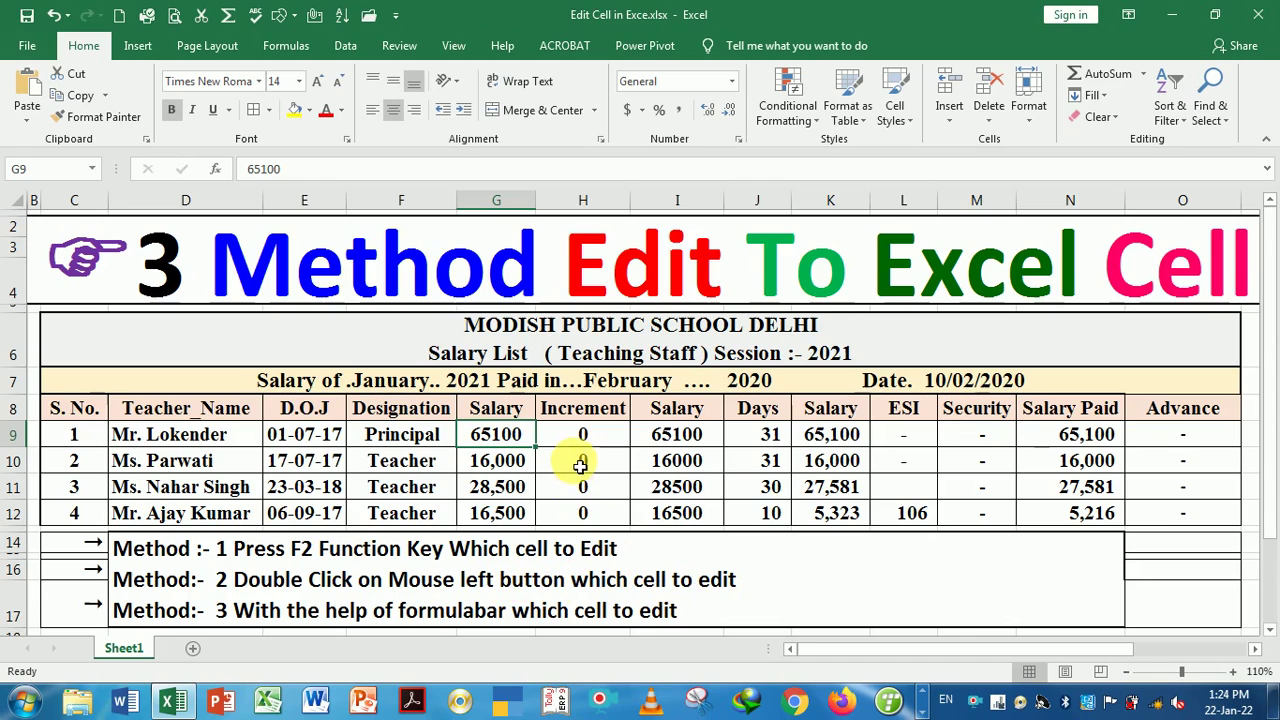
{"action": "left_click", "coordinate": [580, 464]}
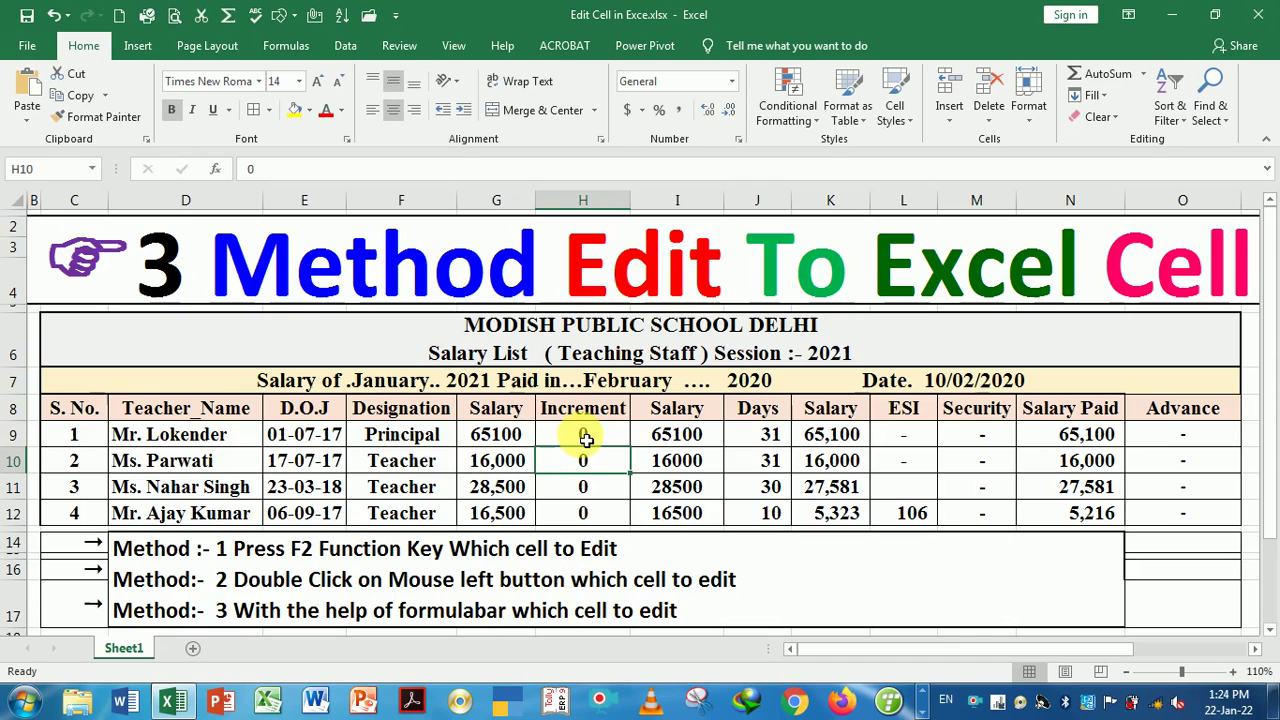
{"action": "left_click", "coordinate": [585, 438]}
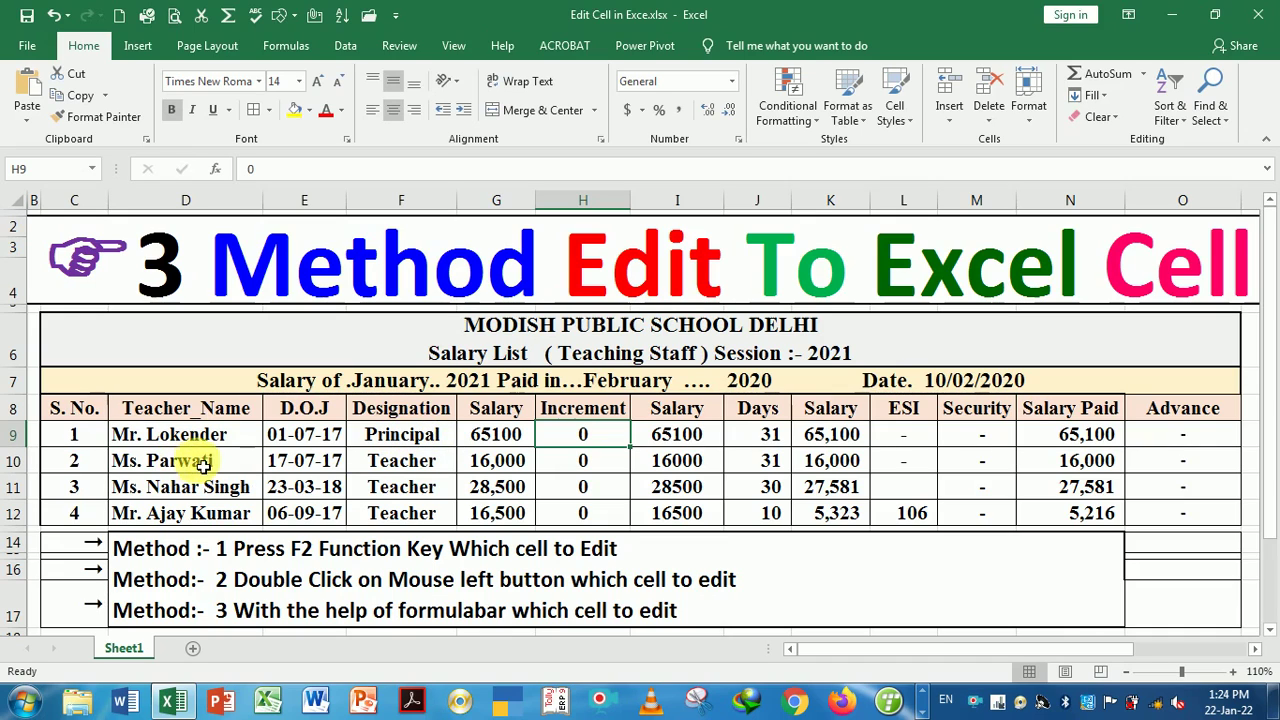
Step: Append '(MD)' to the second teacher's designation in F10 so it reads Teacher (MD)
{"action": "left_click", "coordinate": [428, 470]}
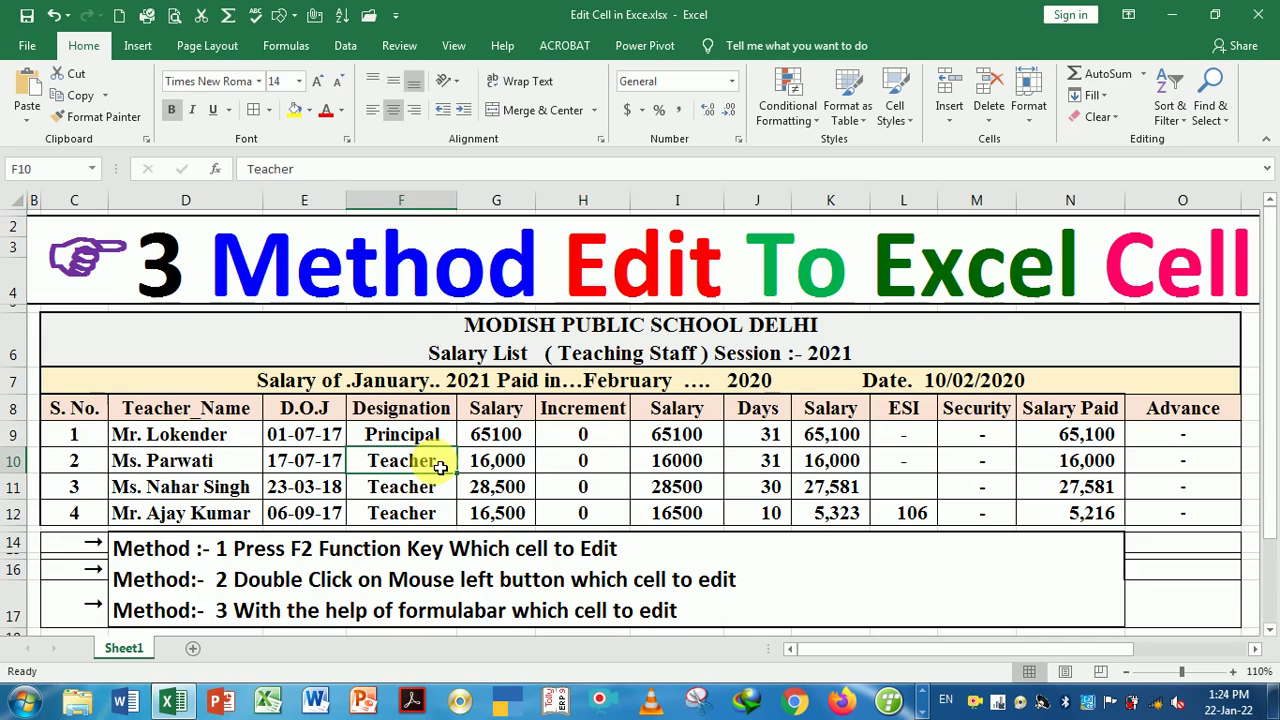
{"action": "double_click", "coordinate": [440, 468]}
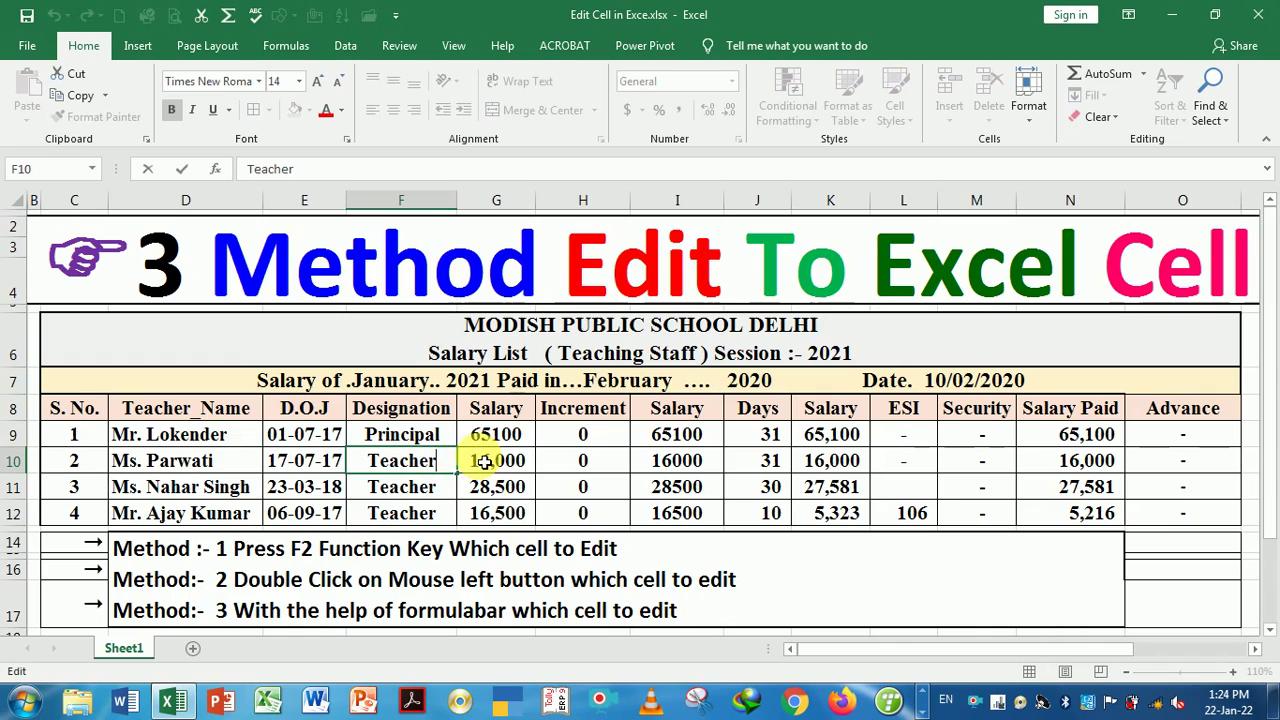
{"action": "type", "text": "("}
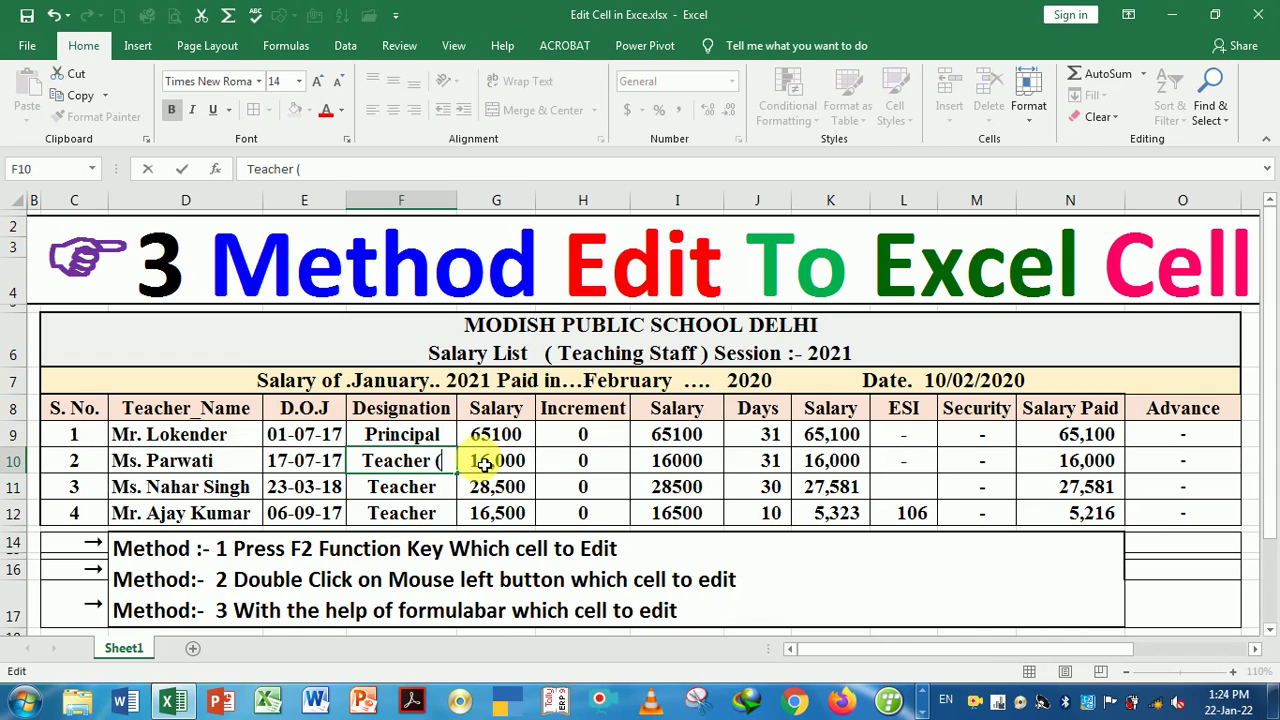
{"action": "type", "text": "M"}
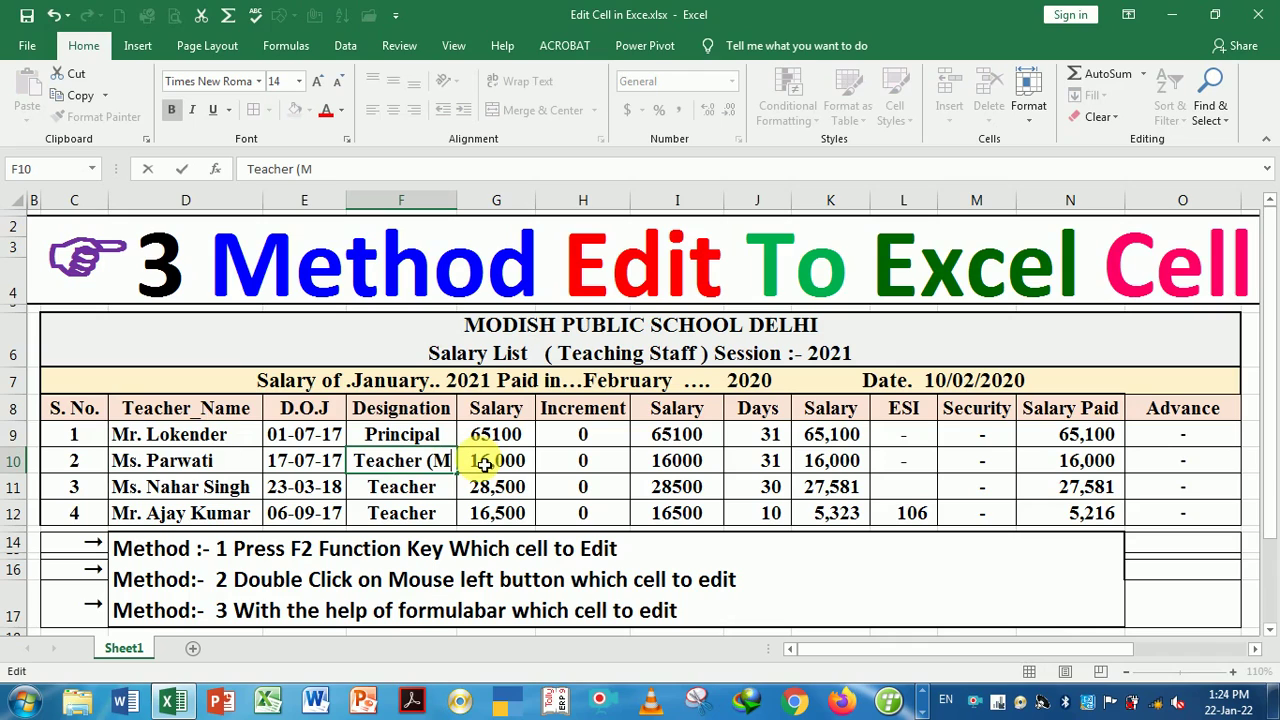
{"action": "type", "text": "D)"}
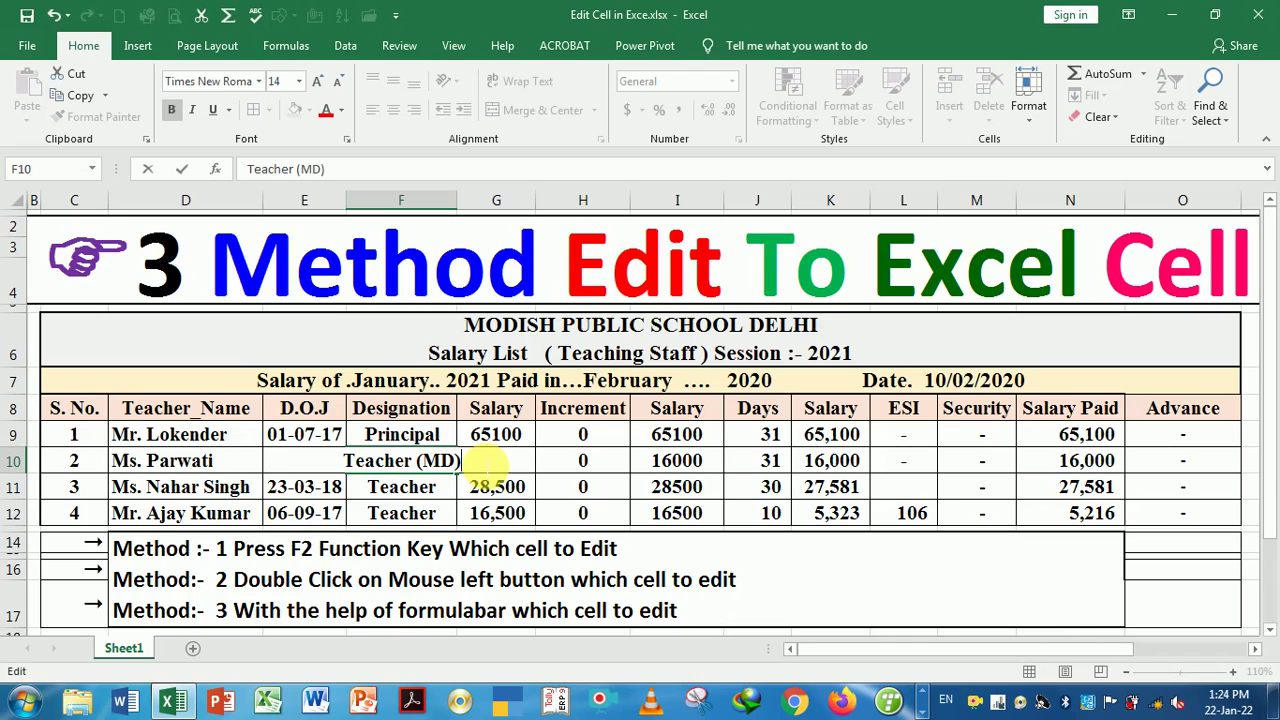
{"action": "left_click", "coordinate": [560, 488]}
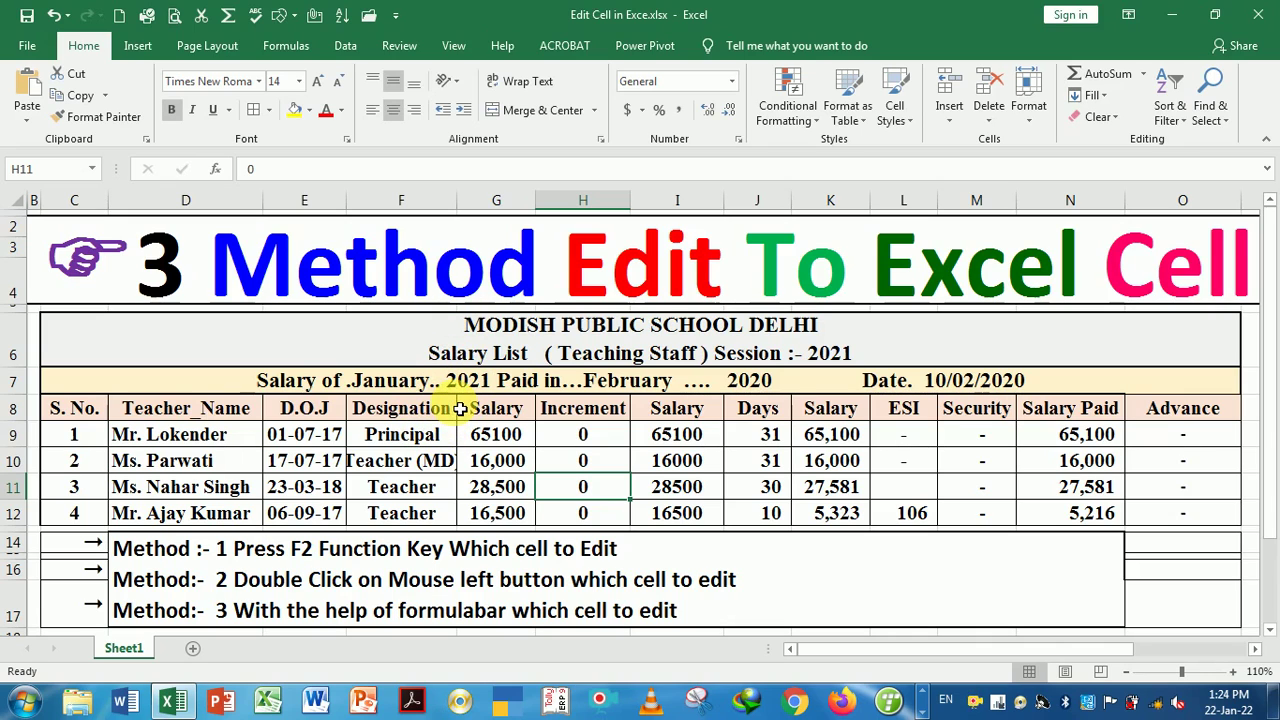
Step: Drag the F/G border to widen column F so Teacher (MD) shows in full
{"action": "left_click_drag", "start_coordinate": [465, 212], "coordinate": [466, 211]}
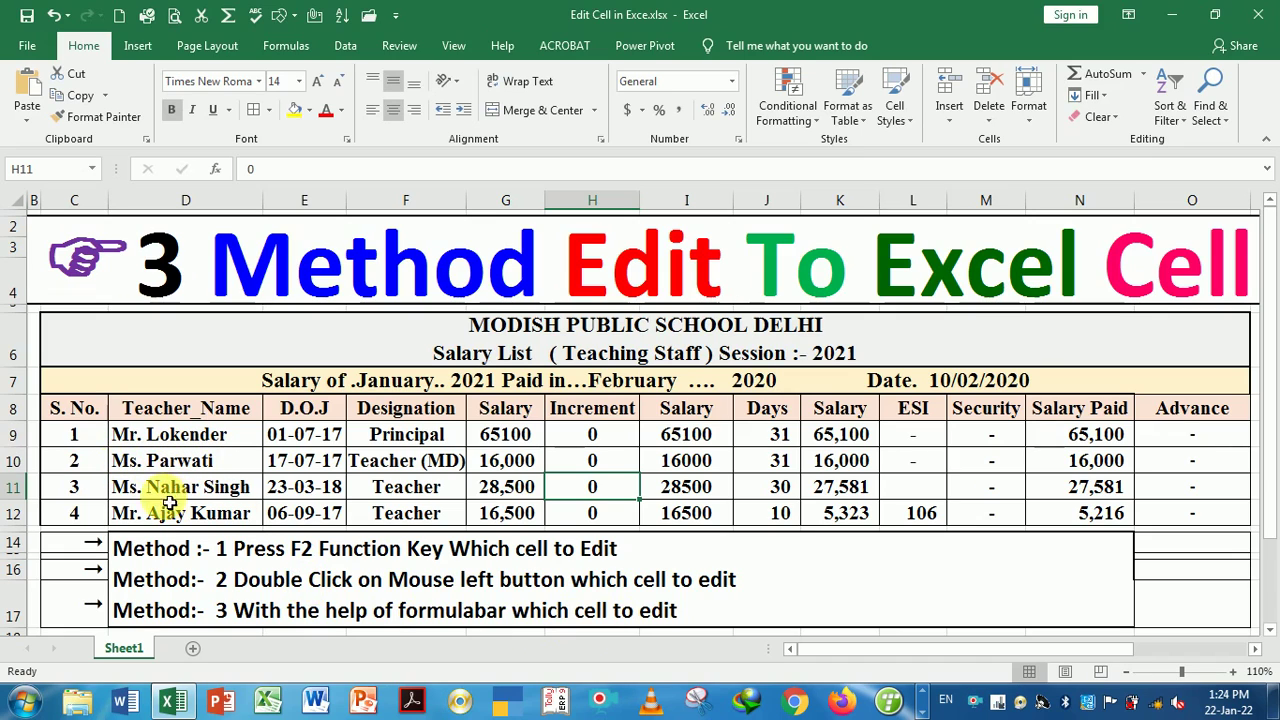
{"action": "left_click", "coordinate": [173, 492]}
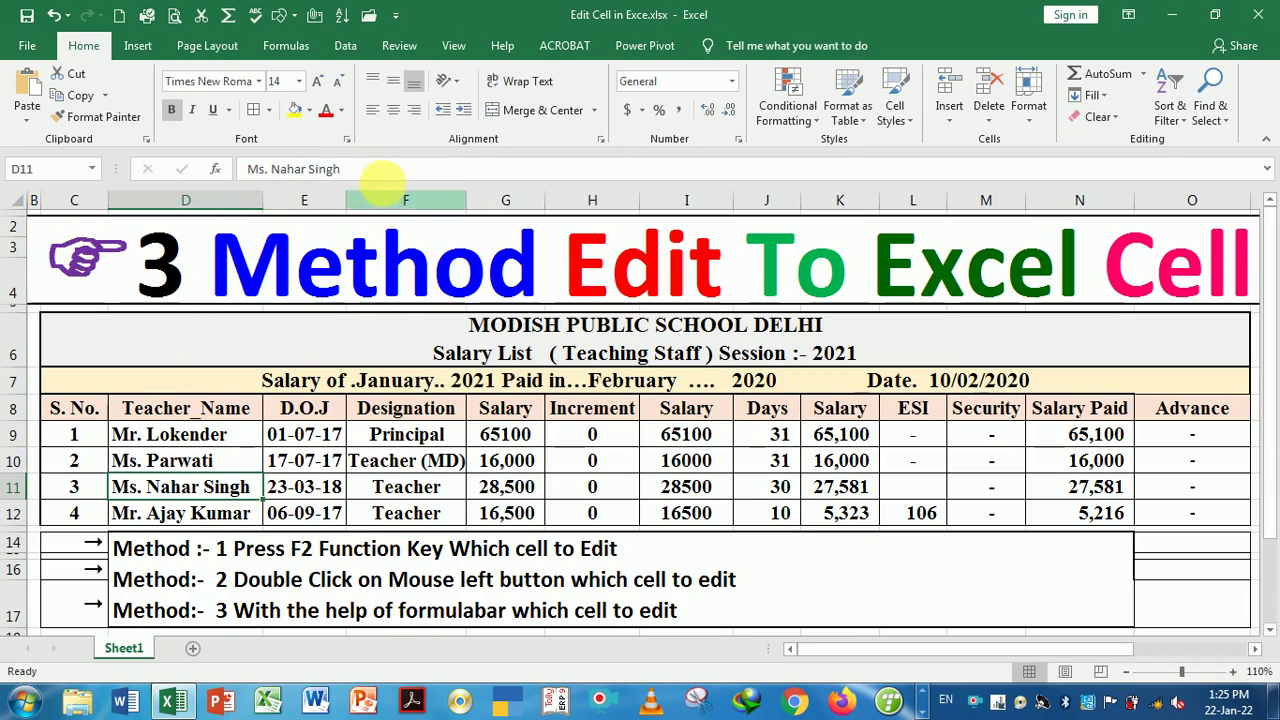
Step: Replace the third teacher's surname in D11 with the new surname via the formula bar
{"action": "left_click", "coordinate": [345, 170]}
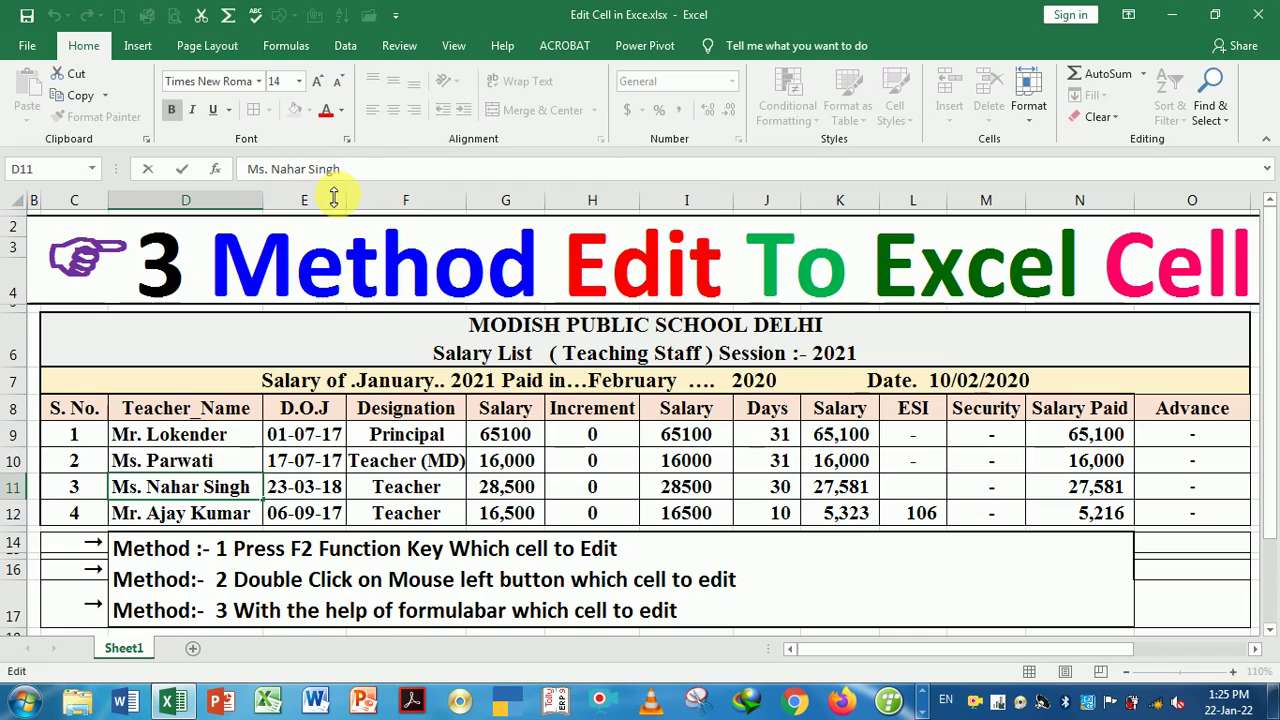
{"action": "key", "text": "BackSpace"}
{"action": "key", "text": "BackSpace"}
{"action": "key", "text": "BackSpace"}
{"action": "key", "text": "BackSpace"}
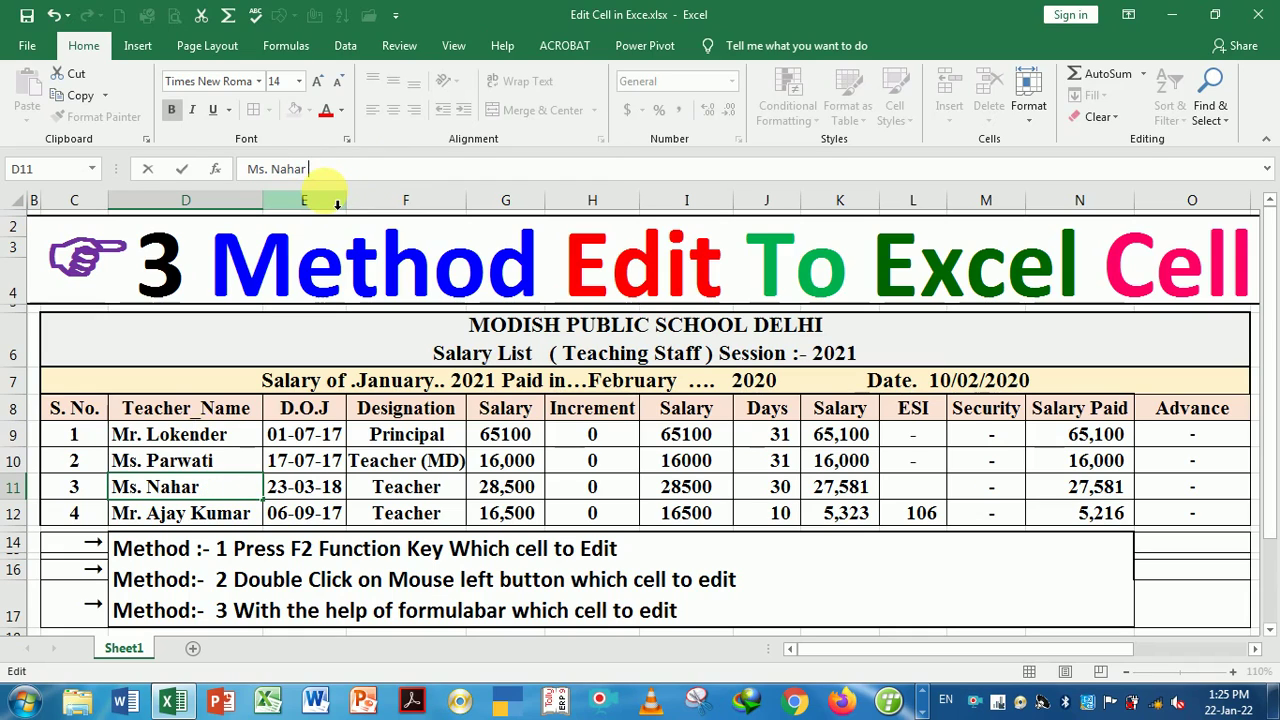
{"action": "type", "text": "Kuma"}
{"action": "type", "text": "r"}
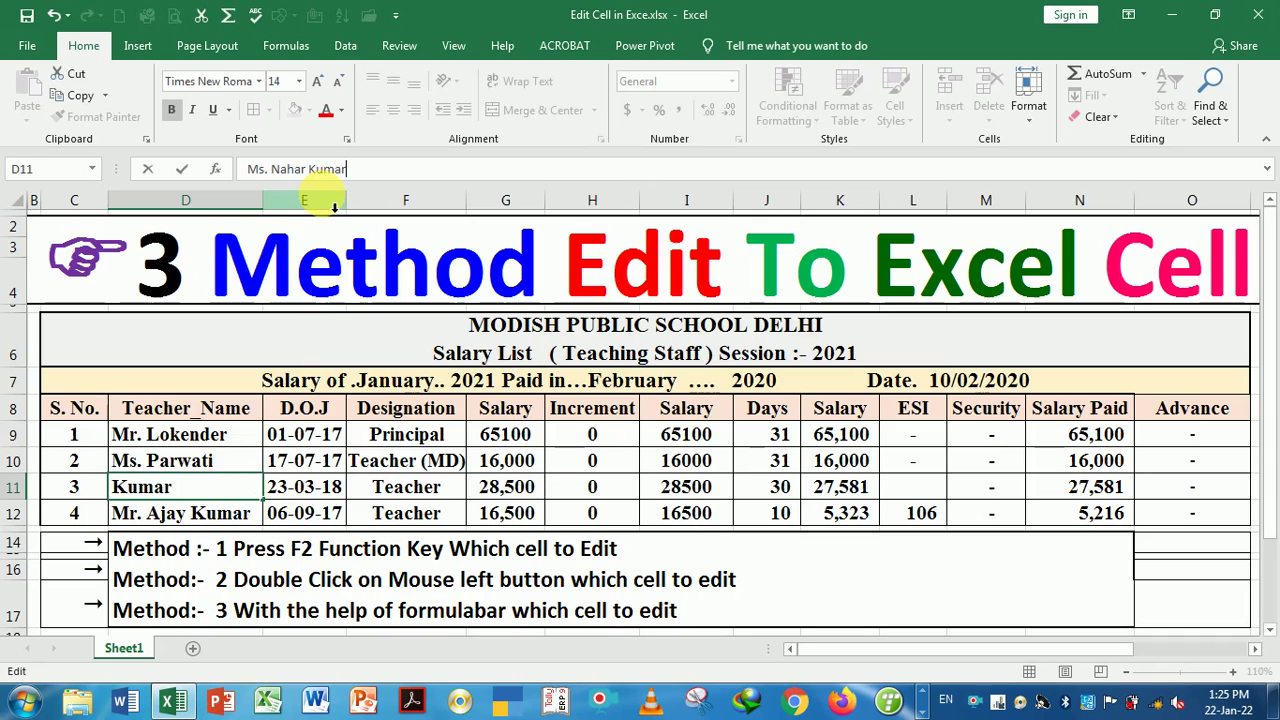
{"action": "key", "text": "Return"}
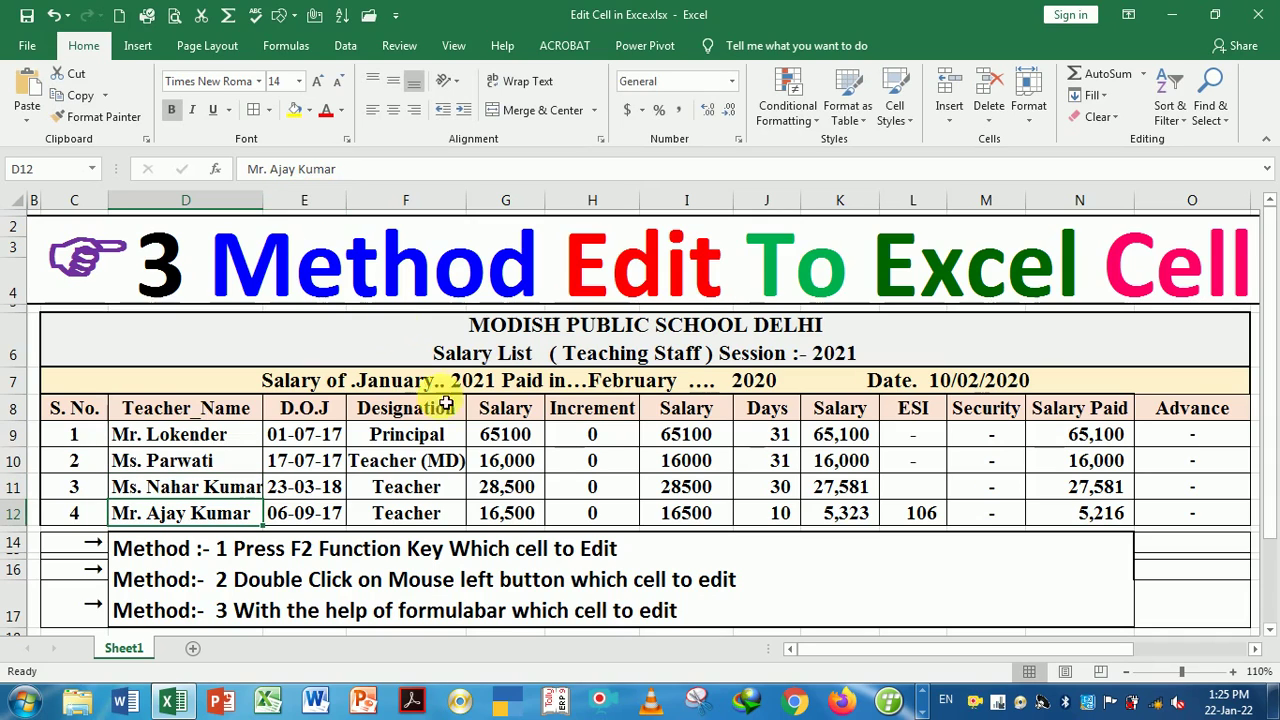
Step: Select the second and third teachers' Increment values to review them
{"action": "left_click", "coordinate": [585, 468]}
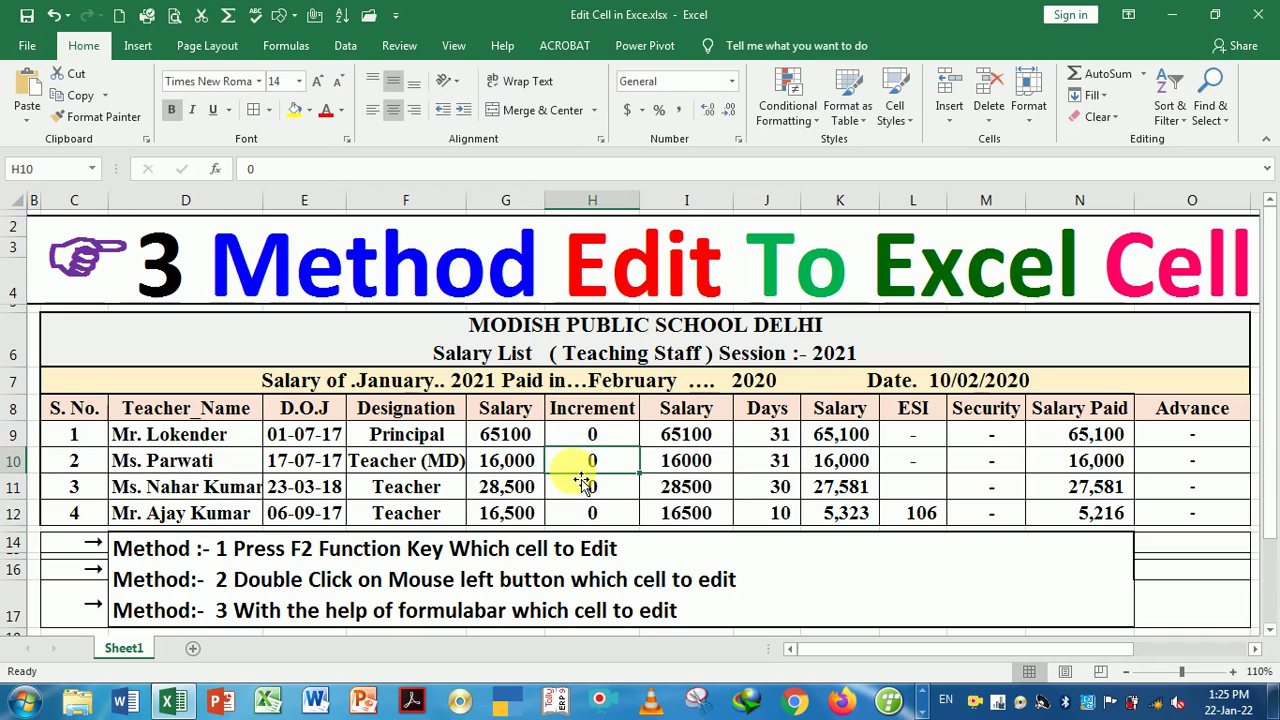
{"action": "left_click", "coordinate": [583, 492]}
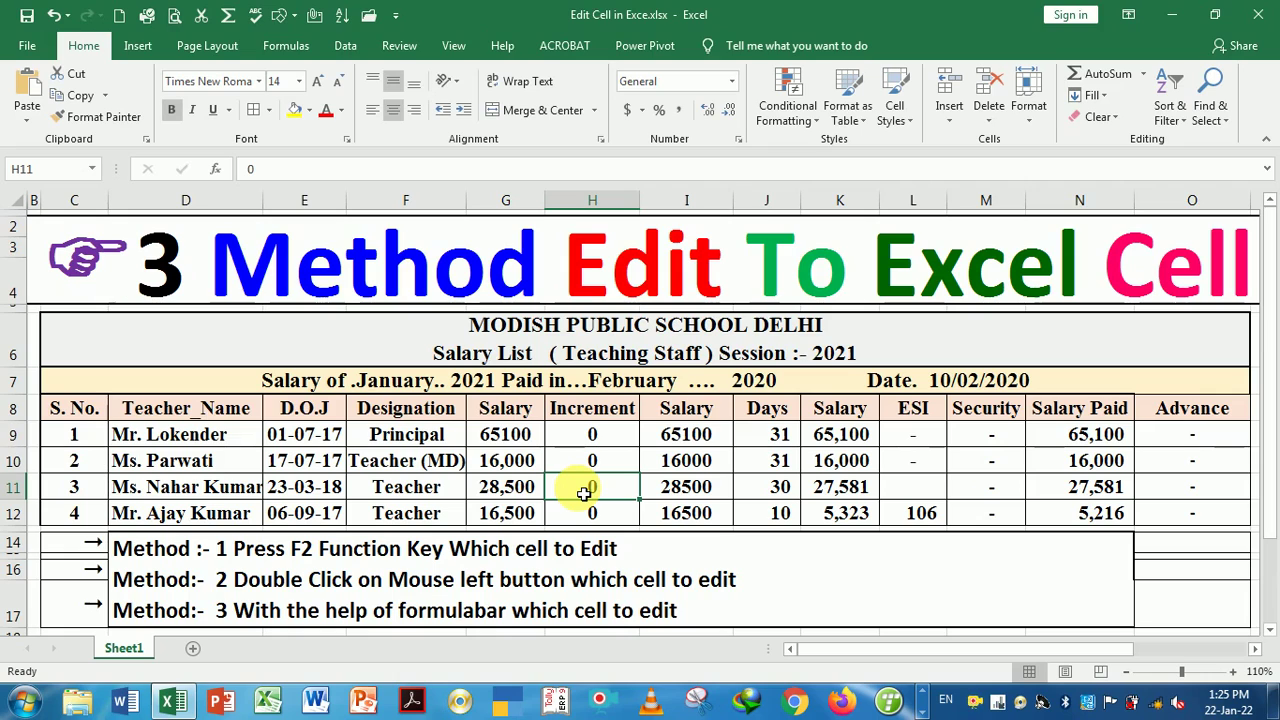
{"action": "left_click", "coordinate": [593, 462]}
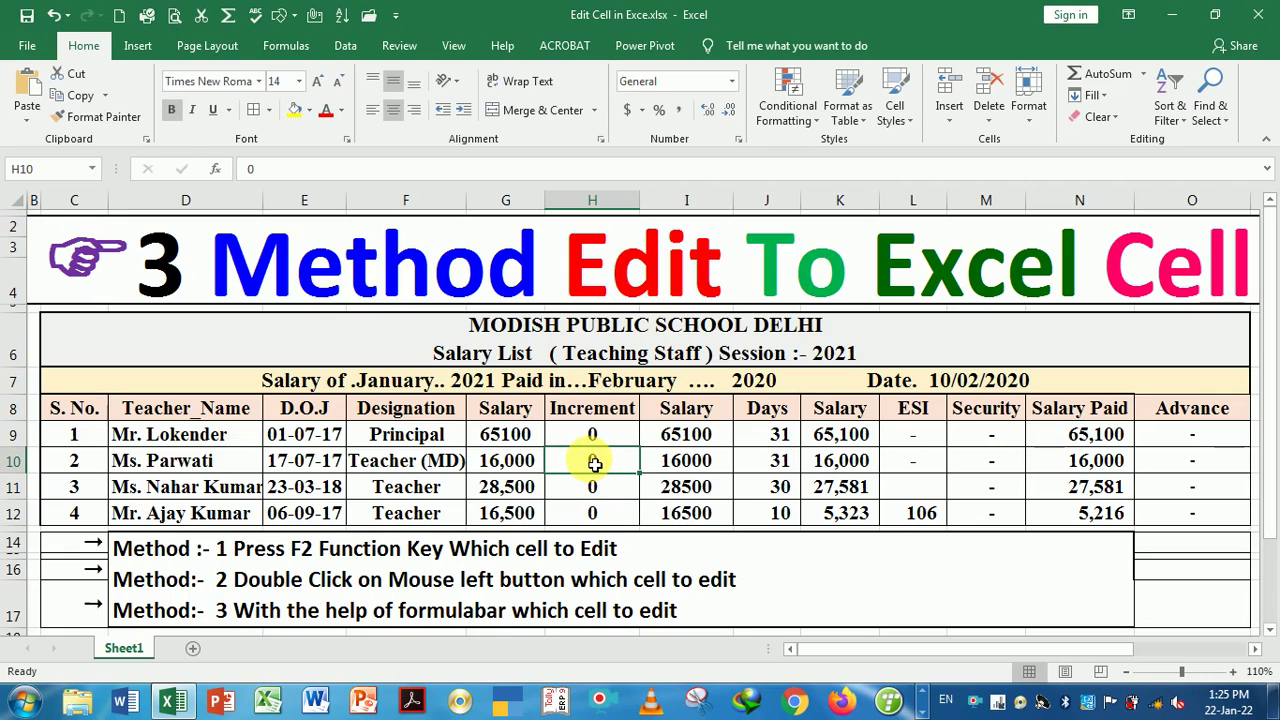